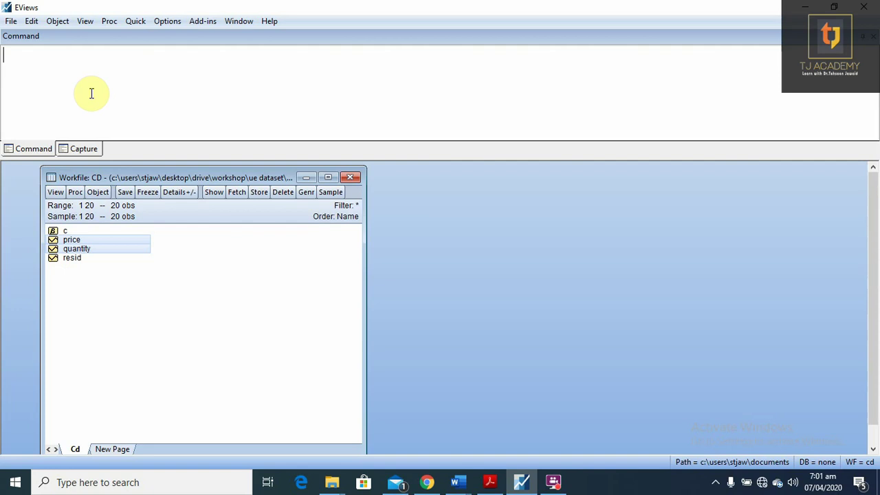
- Write the heading 'the use of "LOG" in regression model.' as the first line of the command window
text(the use of ")
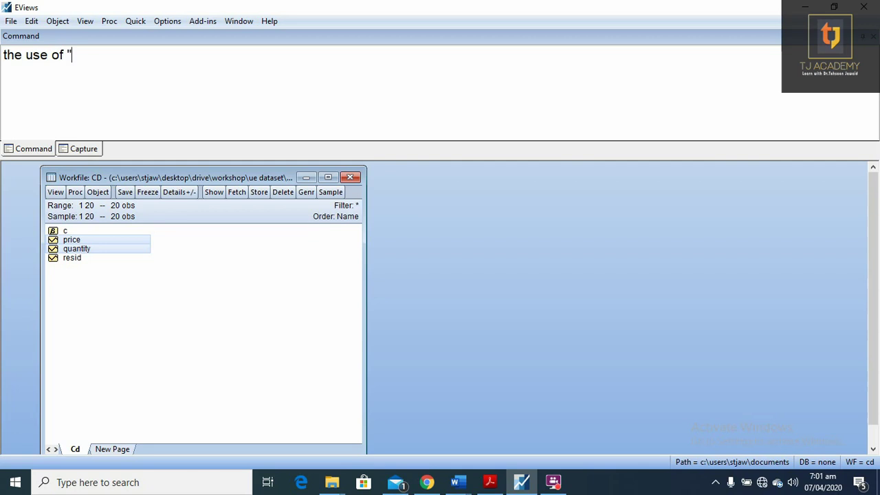
text(LOG)
key(Right)
text(in regression )
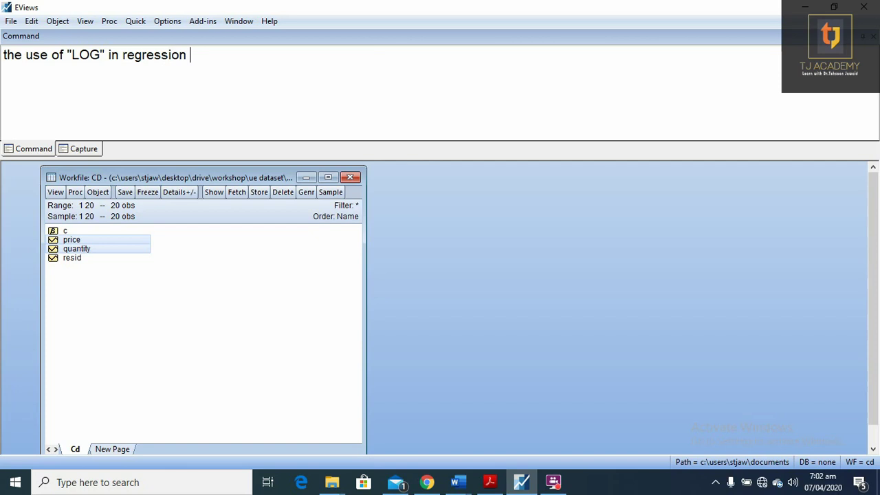
text(model.)
key(Return)
- Add two numbered lines under the heading: "1. Outliers in data" and "2. precentage change"
text(1.)
text(Outlier)
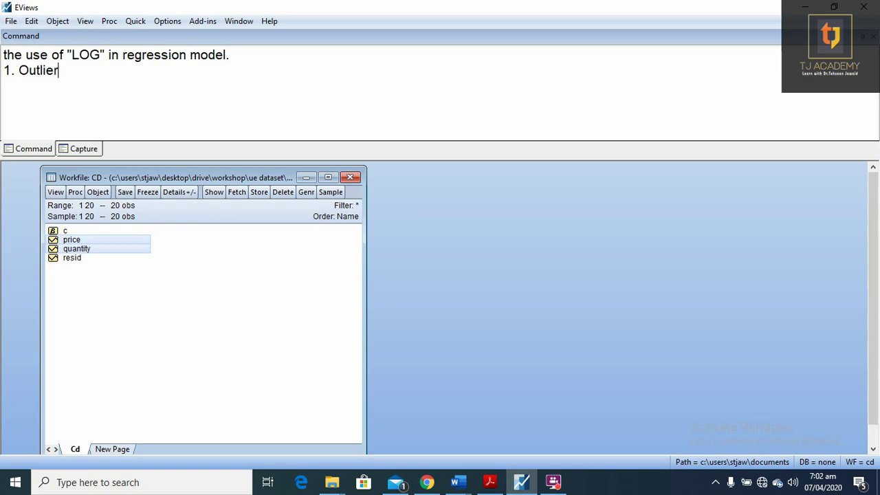
text(s in data)
key(Return)
text(2. )
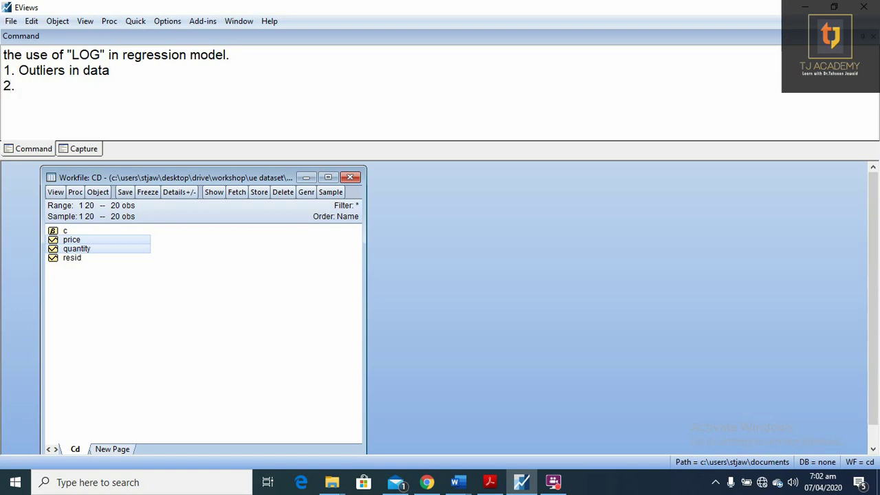
text(precentage)
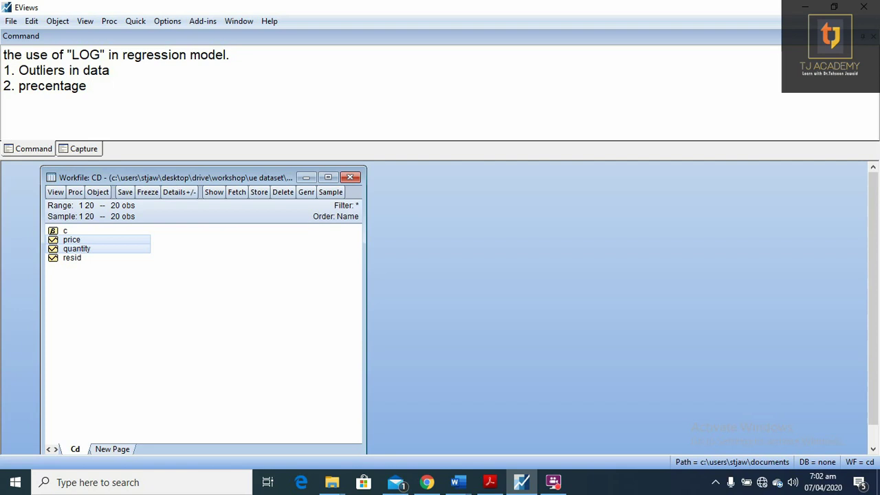
text( change)
- Select the price series, switch the selection to quantity, and shift the workfile window slightly away from the workspace edge
click(147, 279)
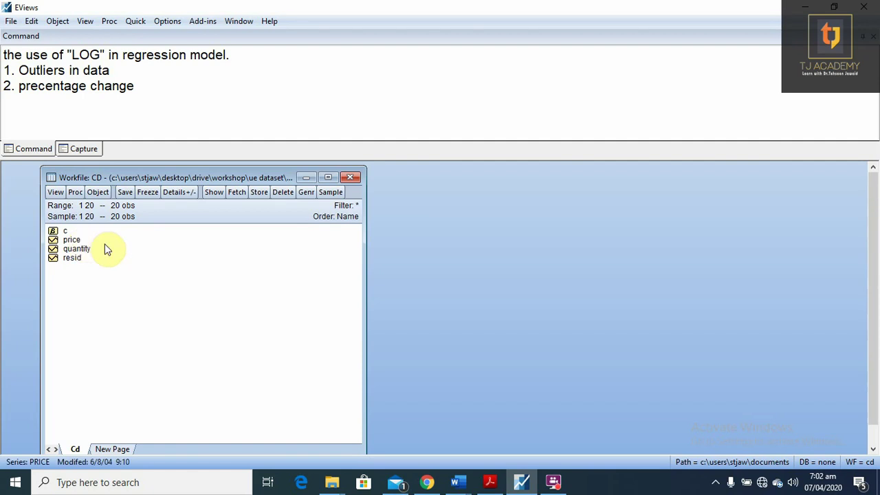
click(76, 241)
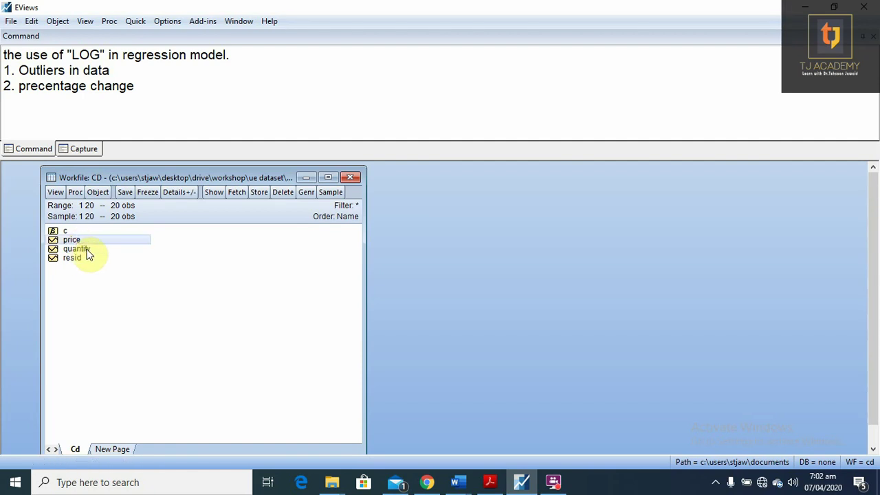
click(84, 248)
drag(204, 177, 227, 175)
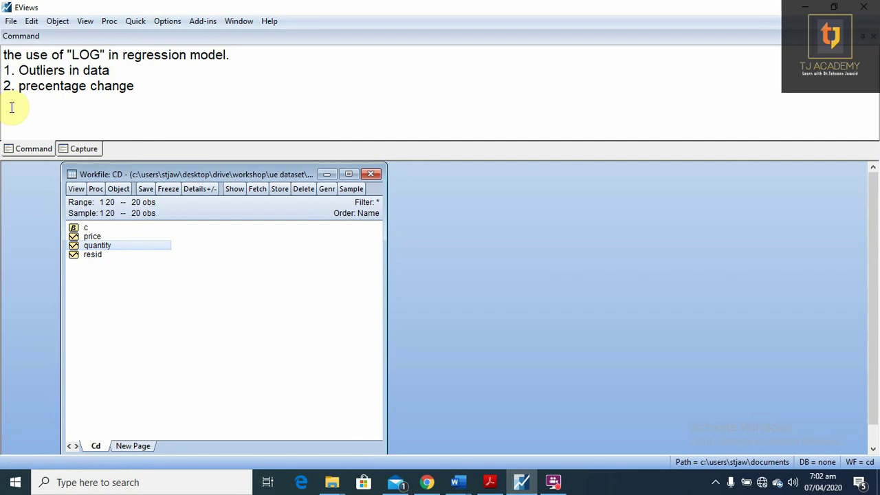
- Add the note line "Lin-Lin: y=a + bX, x increase by 1 unit then Y increase by B units"
click(141, 87)
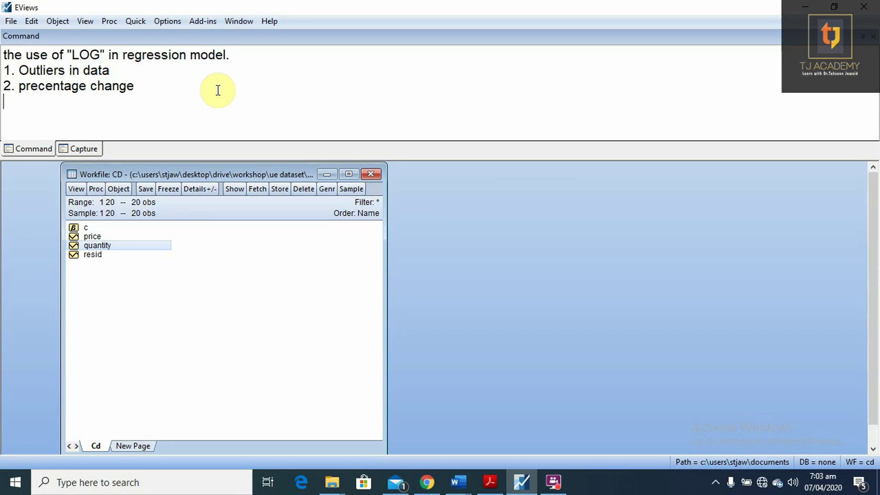
text(Lin-Lin)
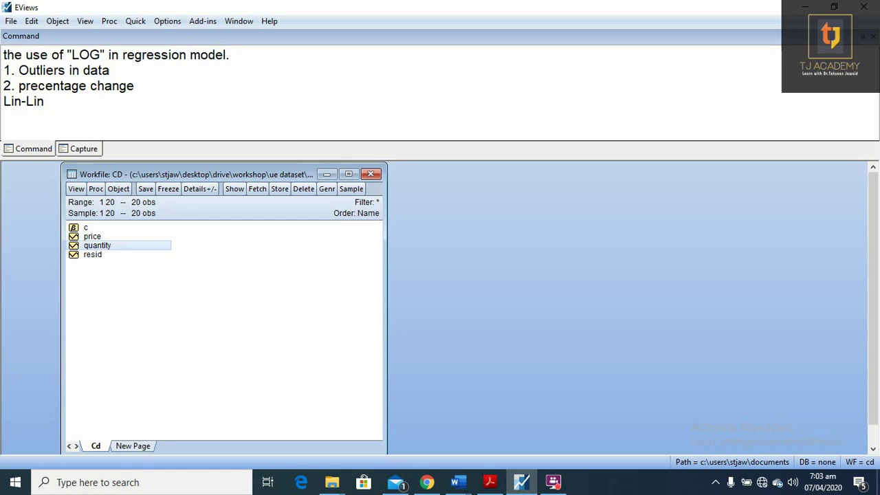
text(: y=a + bX, x increas)
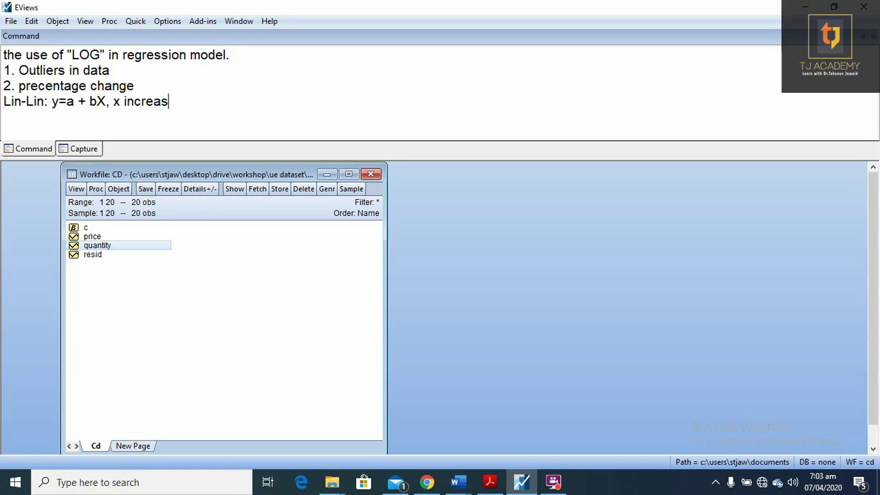
text(e by 1 unit then Y )
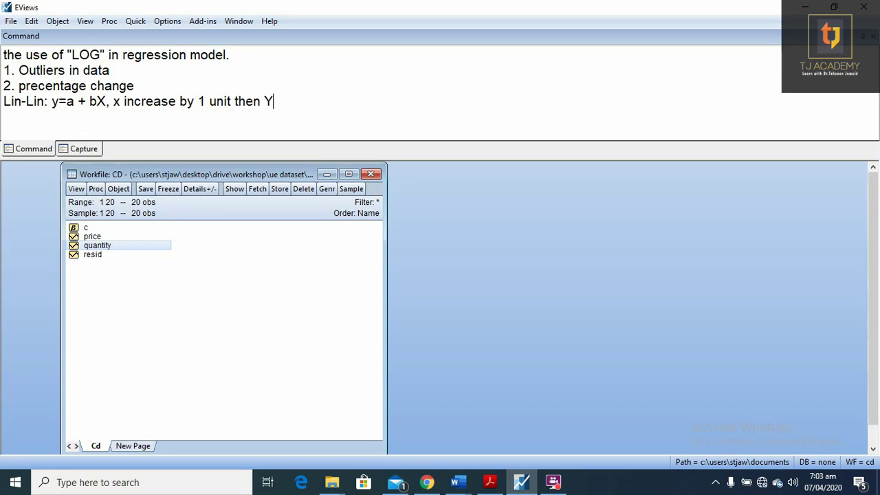
text(inv)
key(BackSpace)
text(crease by )
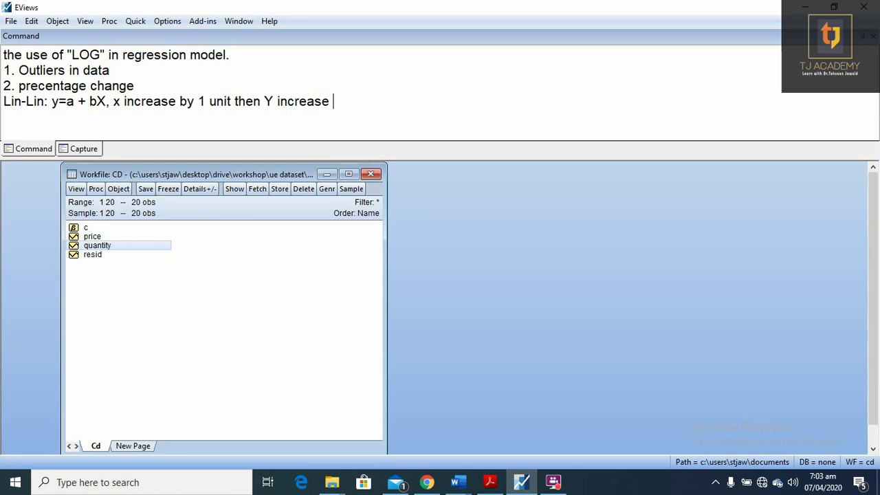
text(B units)
key(Return)
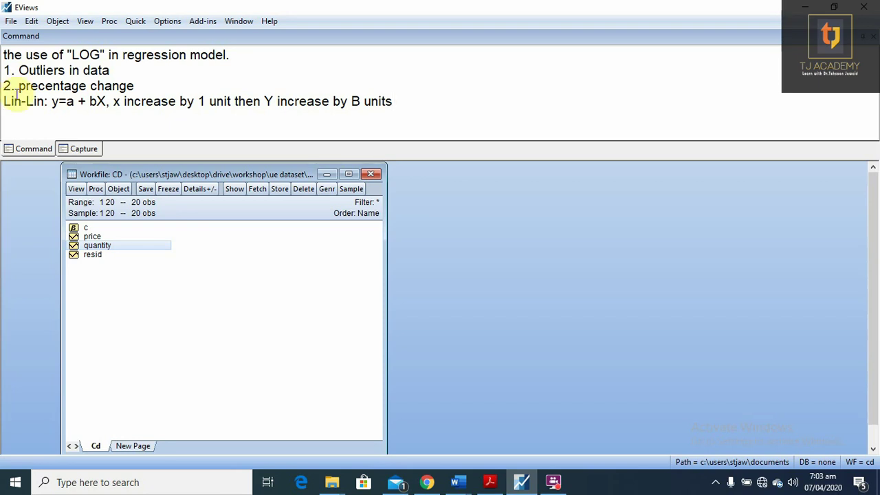
- Estimate the least squares equation "quantity c price" over sample 1 20 and place its results window beside the workfile
click(137, 21)
click(195, 139)
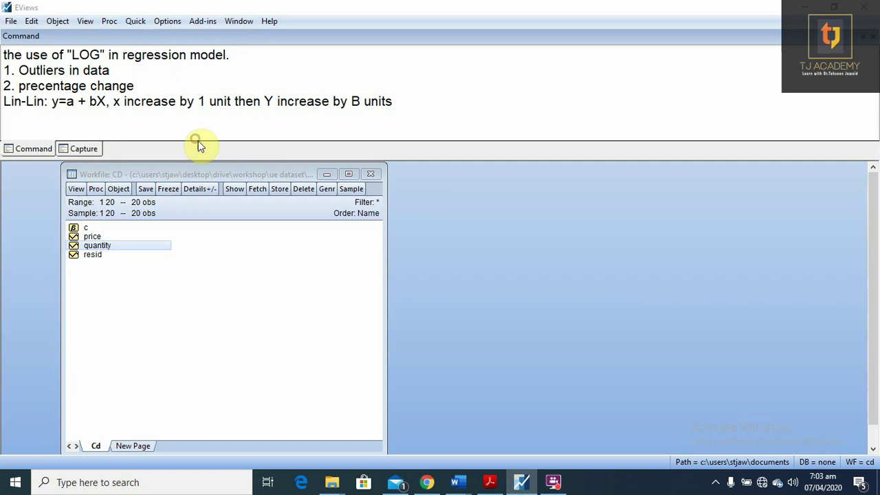
drag(417, 118, 470, 160)
click(449, 249)
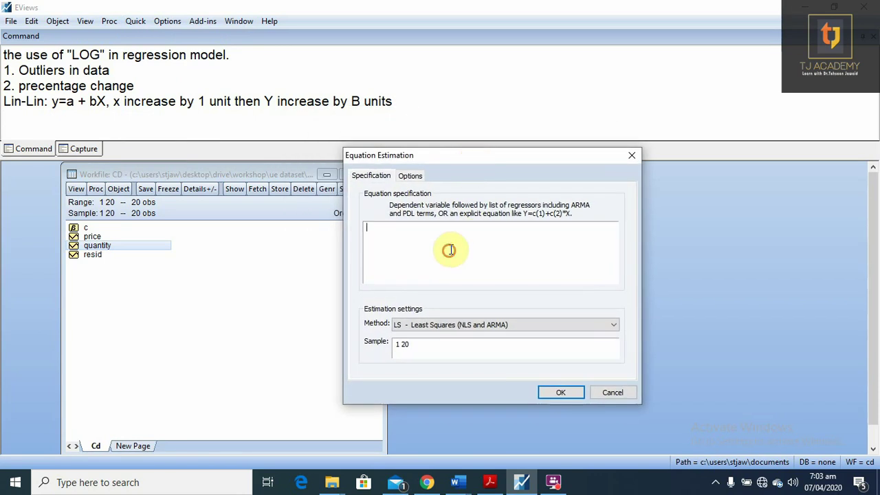
text(quantity c price)
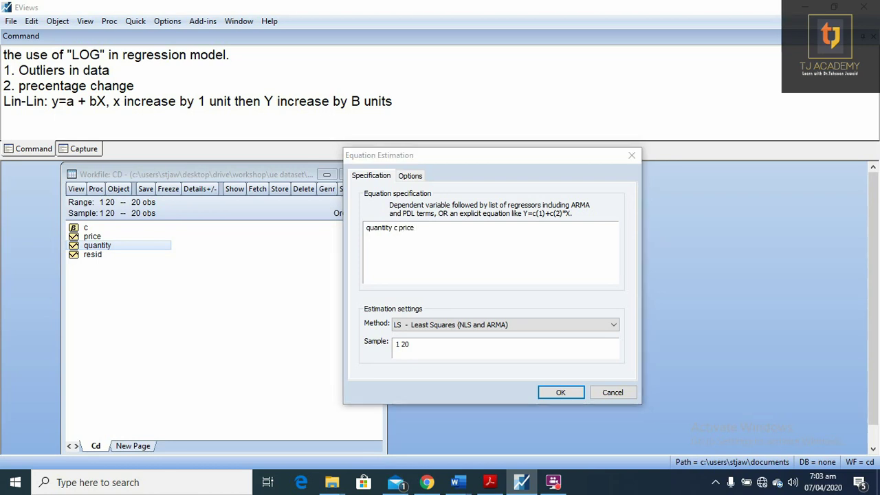
click(450, 249)
key(Return)
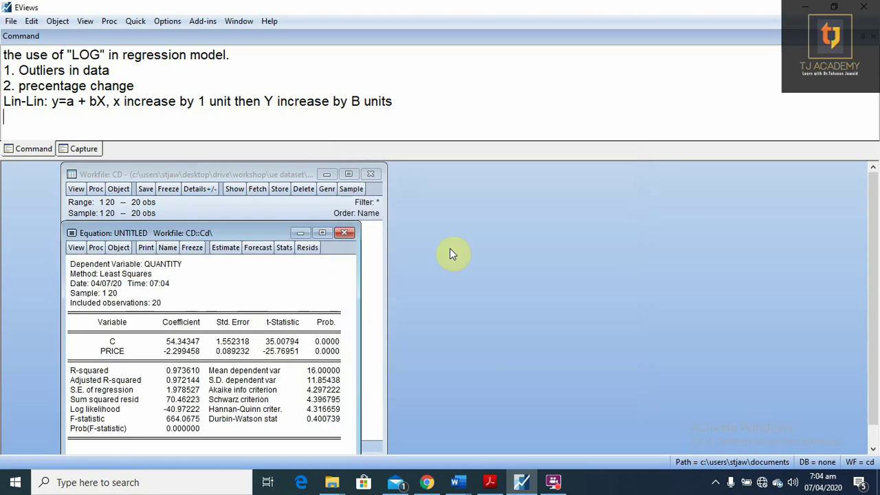
drag(225, 239, 555, 180)
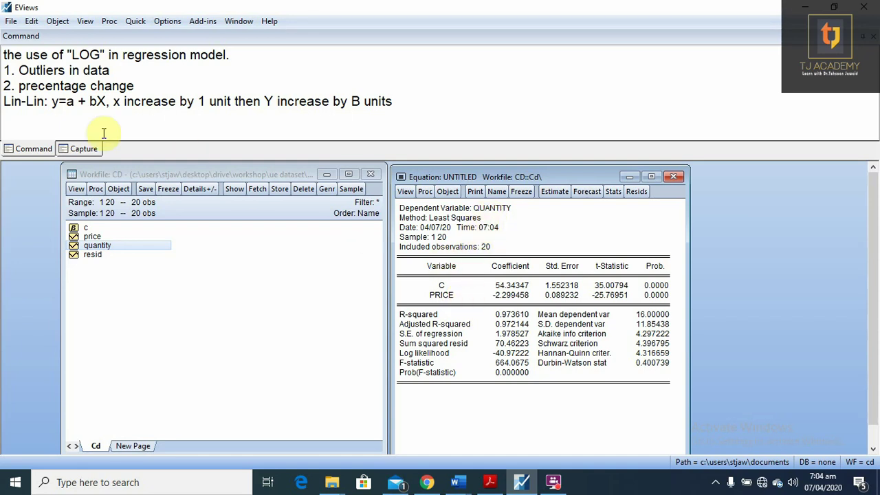
- Add the formula "Log-Log: LogY=a + blogX" on a new line below the Lin-Lin note
click(400, 100)
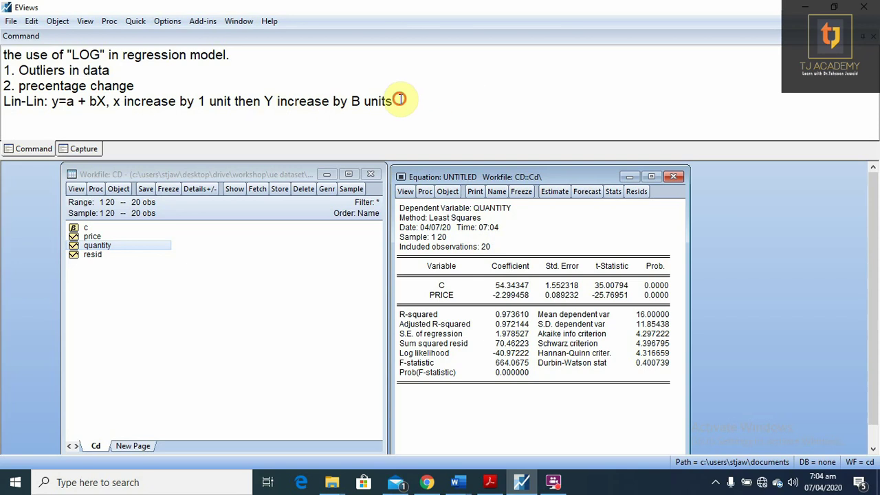
key(Return)
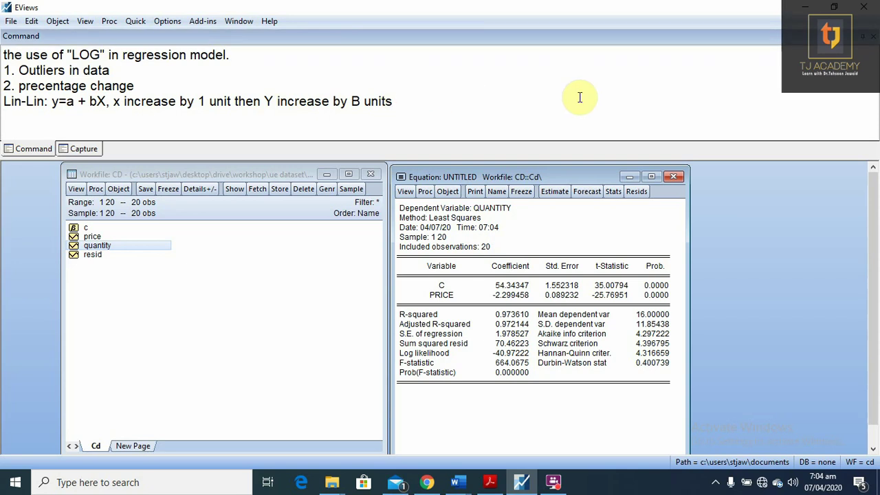
text(Log-Log: Y=a + bX)
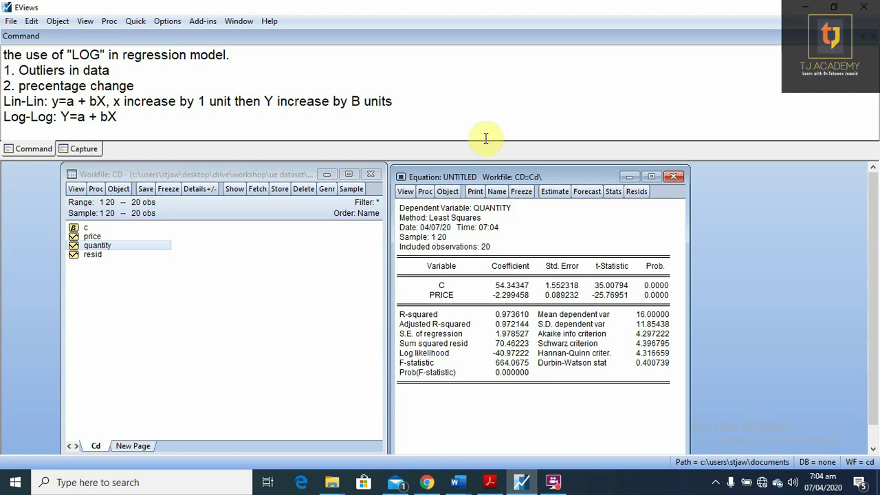
key(BackSpace)
text(logX)
key(Left)
key(Left)
key(Left)
key(Left)
key(Left)
key(Left)
key(Left)
key(Left)
key(Left)
key(Left)
key(Left)
key(Left)
text(Log)
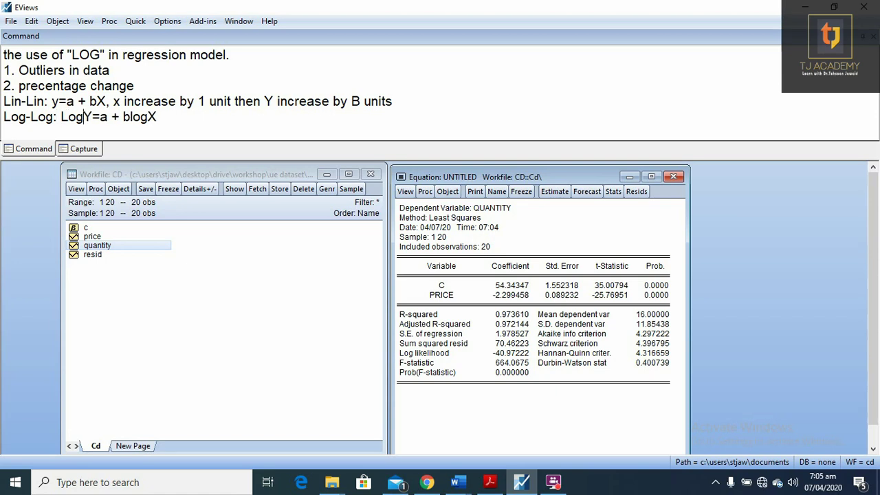
- Complete the Log-Log line with ", x increase by 1 %, then Y increase by b%" and insert an asterisk between b and logX
click(157, 117)
text(, x increase by 1)
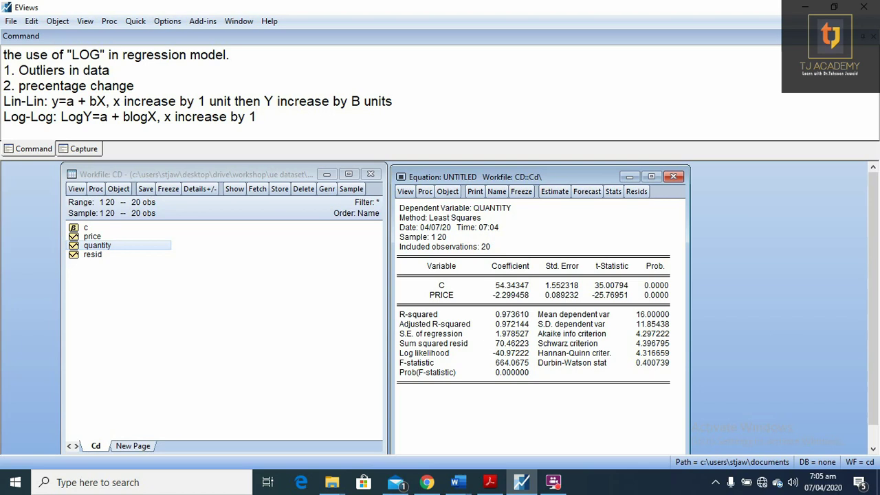
text( %, then Y increase by )
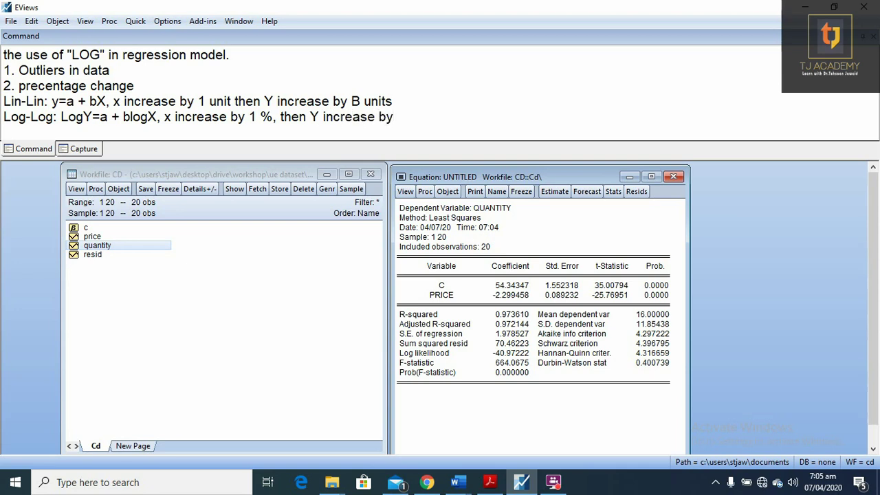
text(b%)
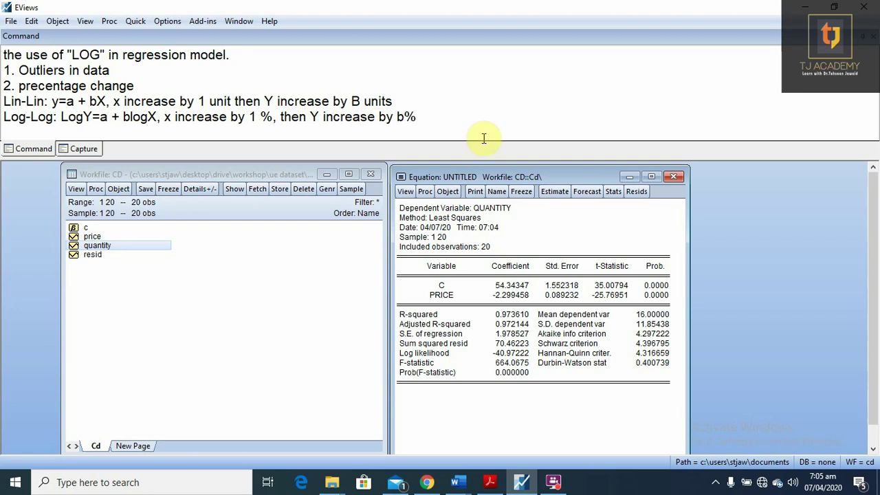
click(130, 117)
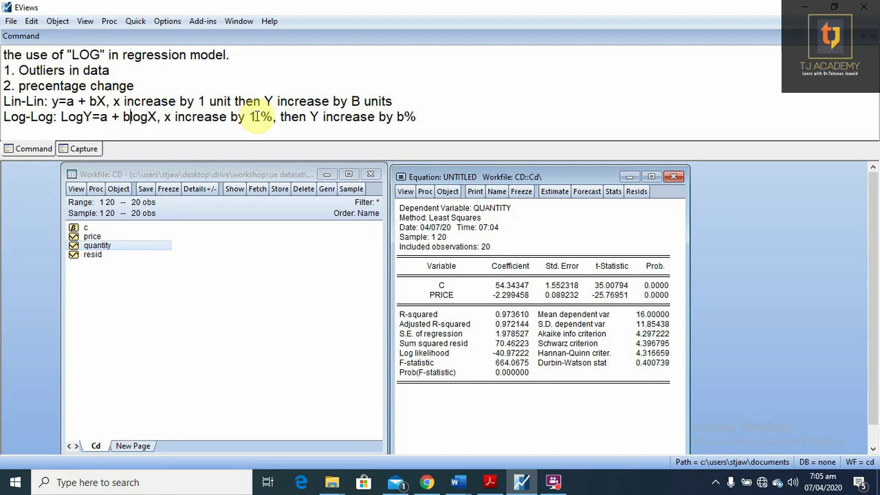
text(*)
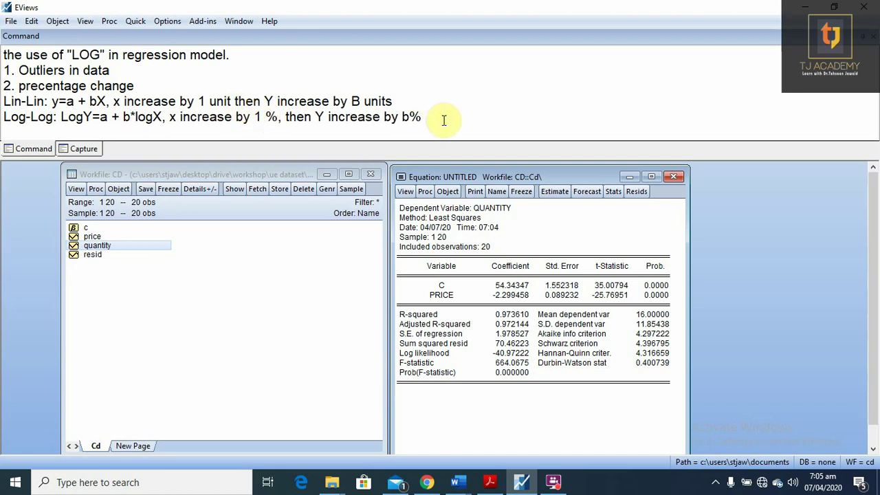
- Re-estimate the open equation by least squares with the specification "log(quantity) c log(price)"
click(554, 199)
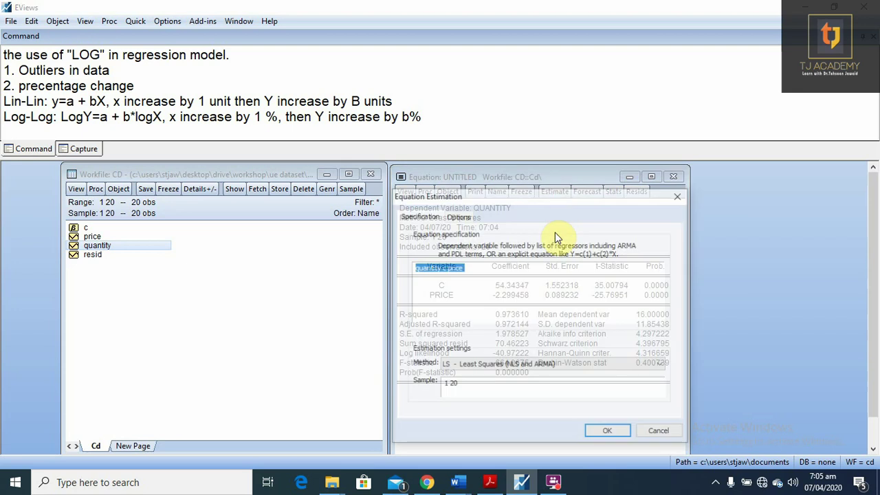
click(535, 278)
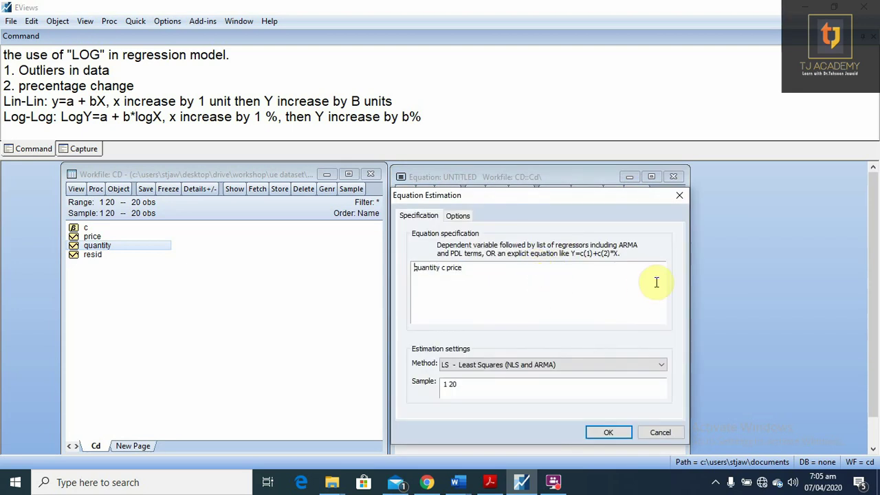
click(415, 268)
text(log()
key(Right)
key(Right)
key(Right)
key(Right)
key(Right)
text() c log()
key(Right)
key(Right)
key(Right)
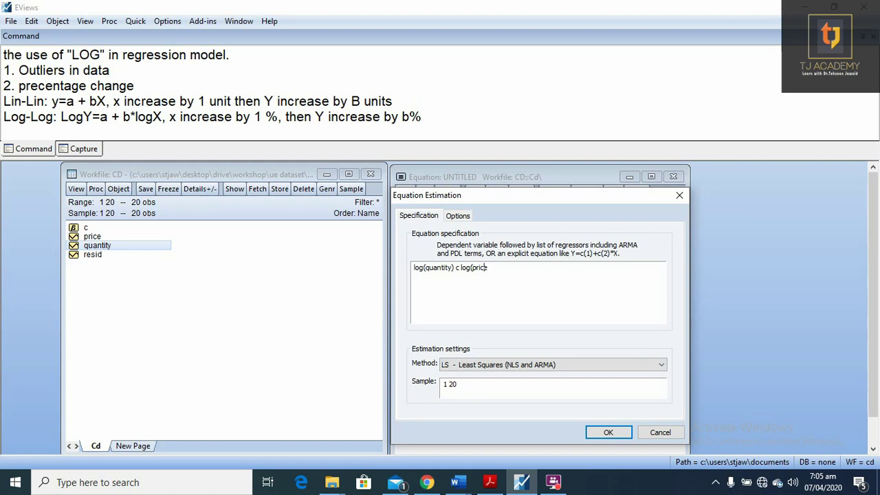
text())
key(Return)
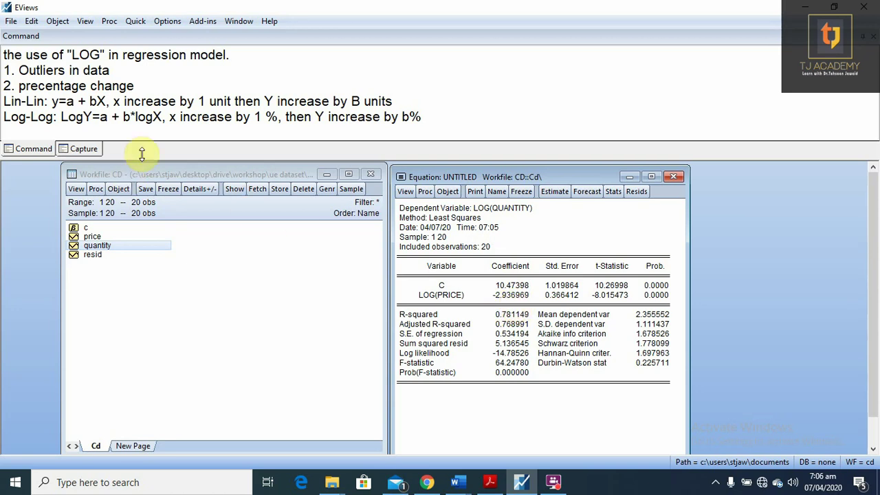
- Add the text "Log-Lin: LogY=a + b*X, X increase by 1 unit, then Y increase by" on a new line below the Log-Log note
click(435, 118)
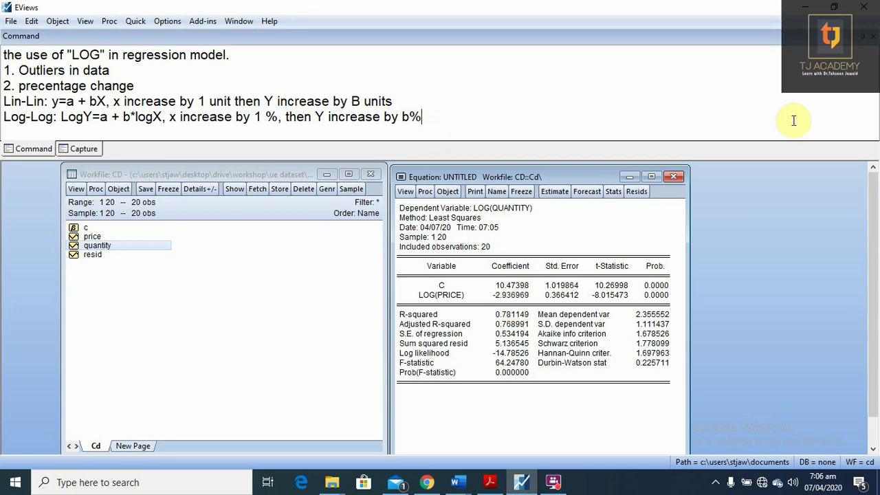
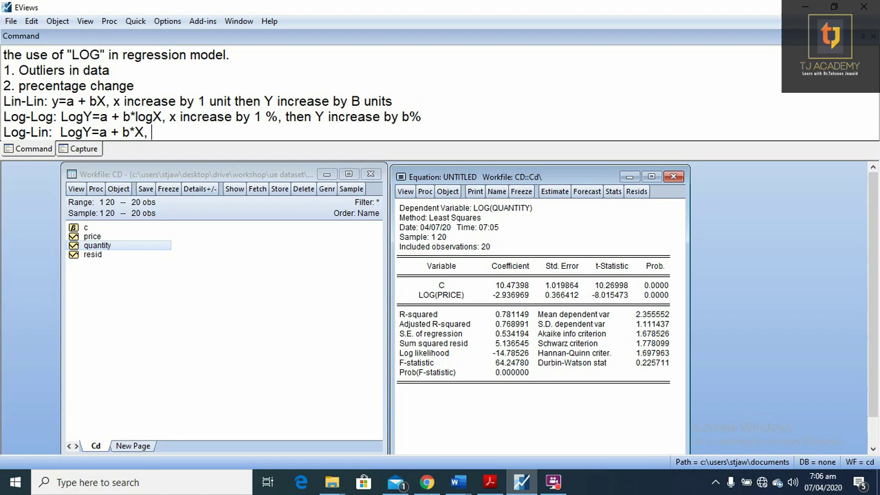
text(X increase by )
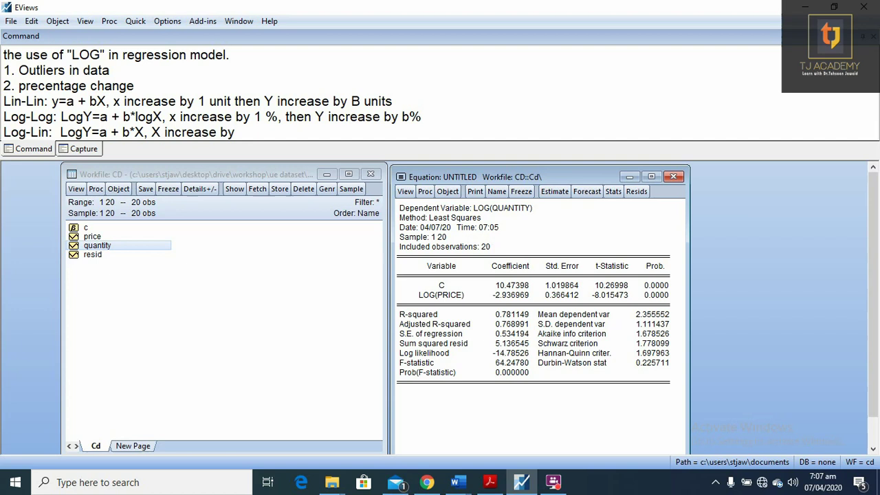
text(1 unit)
text(then )
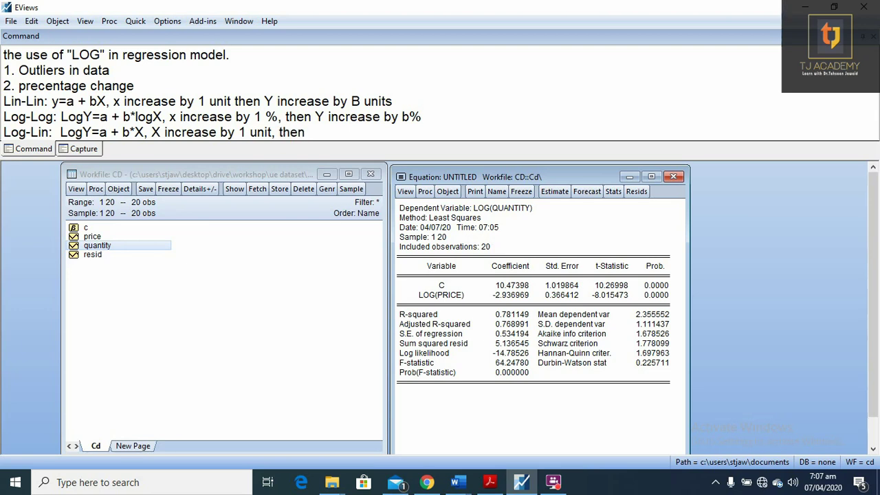
text(Y increase by )
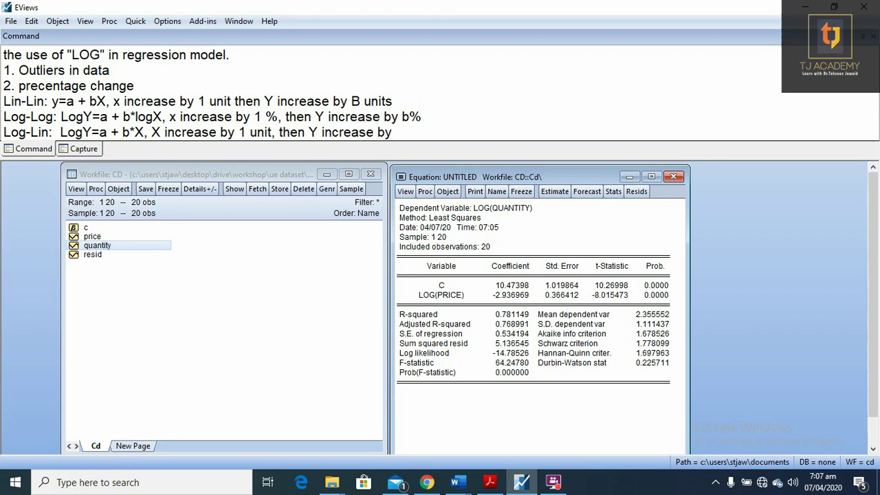
- Complete the Log-Lin line with the expression "(b*100)%"
text(b*100))
key(Left)
key(Left)
key(Left)
key(Left)
key(Left)
text(()
key(Right)
key(Right)
key(Right)
key(Right)
key(Right)
key(Right)
text(%)
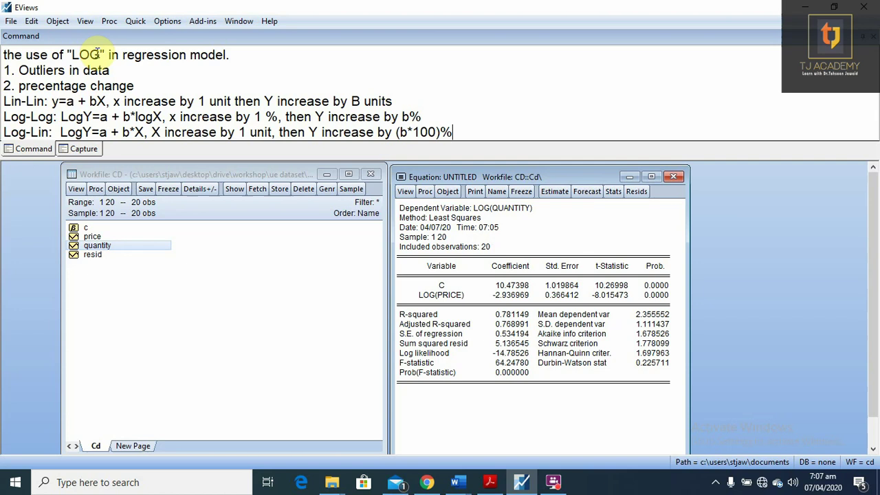
- Re-estimate the open equation by least squares with the specification "log(quantity) c price"
click(550, 193)
click(551, 293)
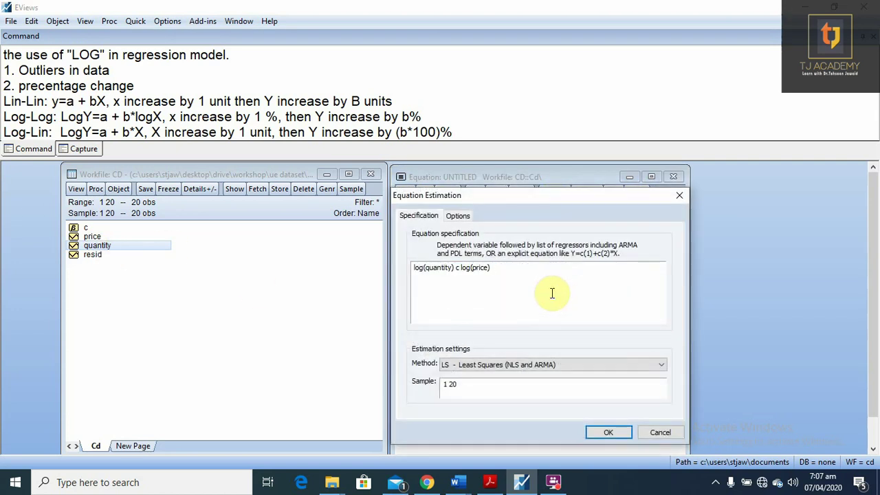
key(BackSpace)
key(Left)
key(Left)
key(Left)
key(Left)
key(BackSpace)
key(BackSpace)
key(BackSpace)
key(BackSpace)
key(BackSpace)
key(Return)
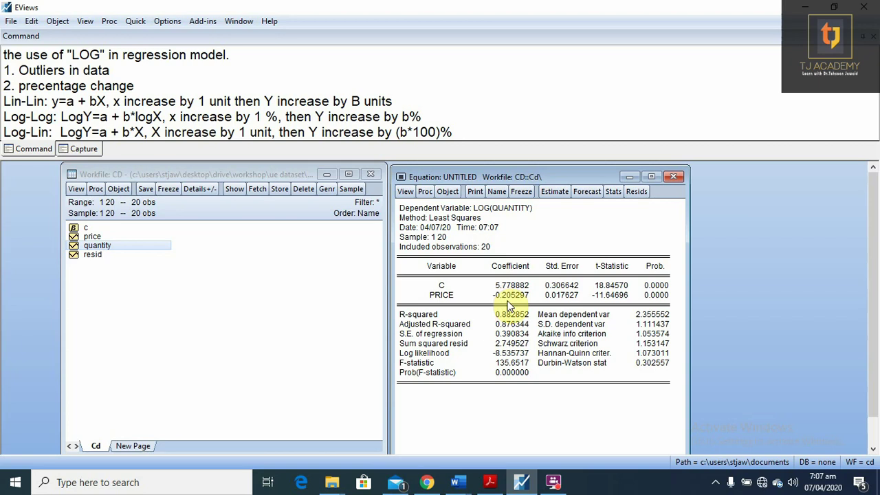
- Append the worked value "------ 20.5297%" to the end of the Log-Lin line and point out its b*100 term
click(488, 132)
text(--)
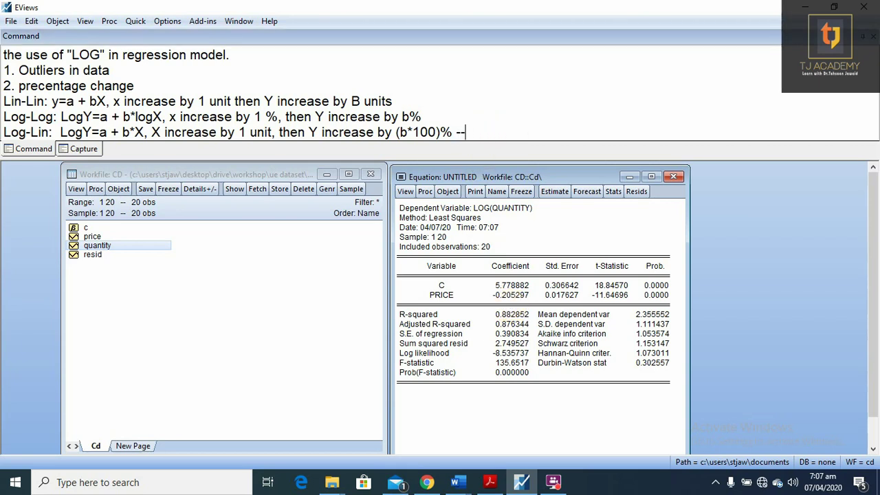
text(---- 20.5297)
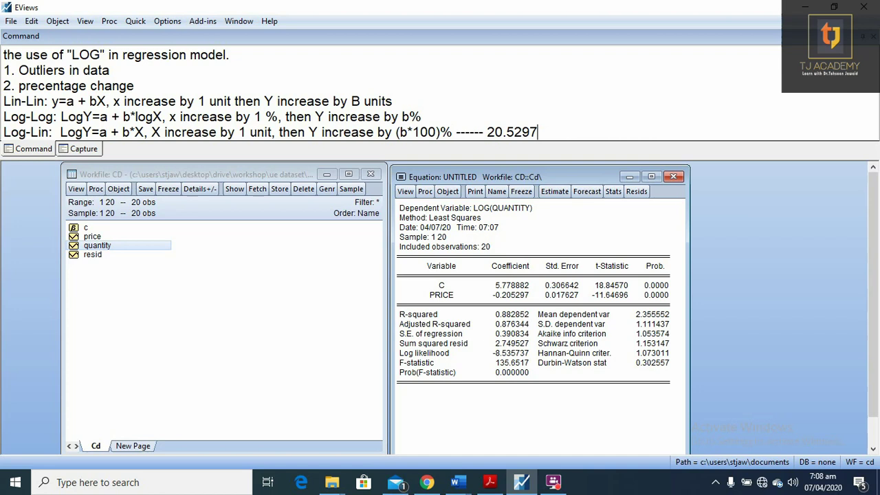
text(%)
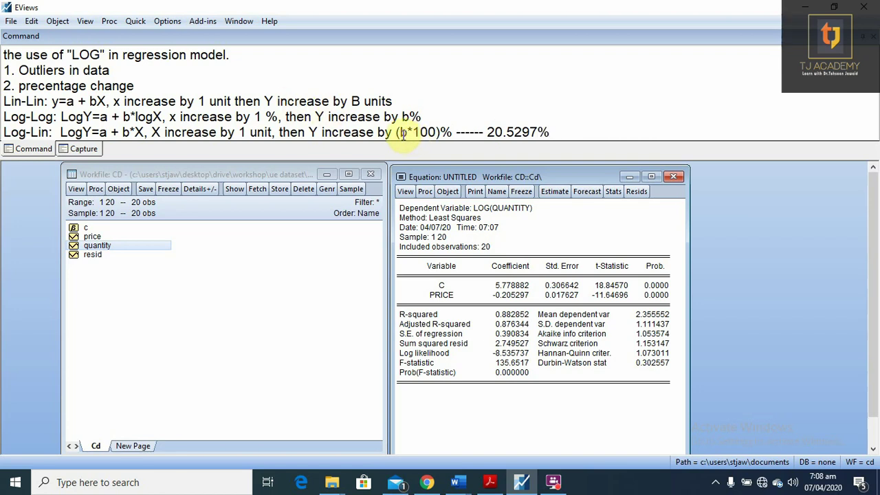
drag(401, 132, 436, 132)
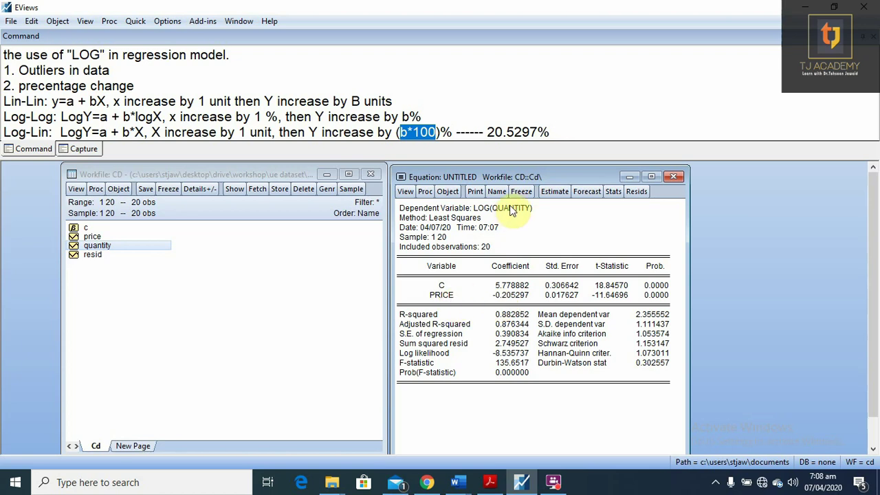
click(551, 132)
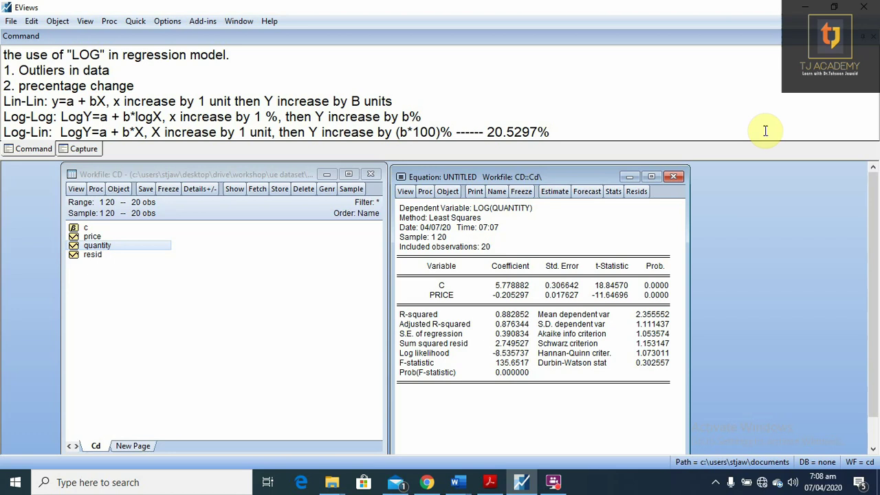
- Start a "Lin-Log:" line below the Log-Lin note and copy the formula "LogY=a + b*logX" into it from the Log-Log line
key(Return)
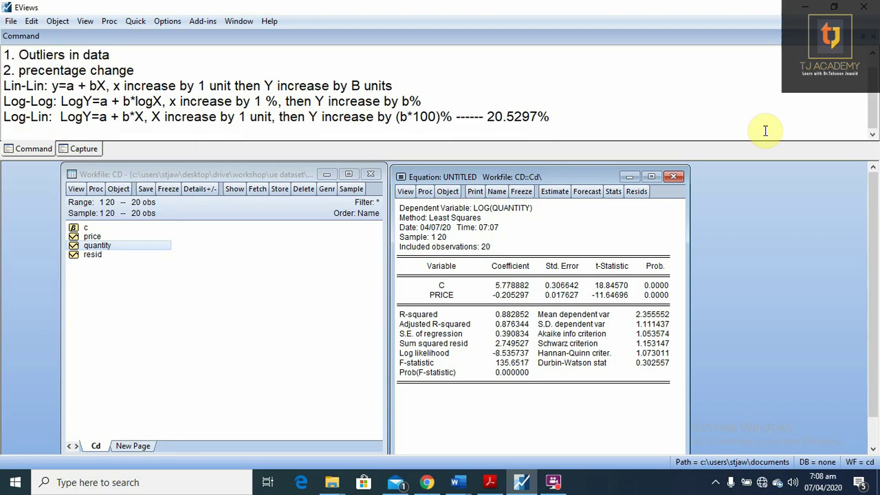
text(Lin-Log)
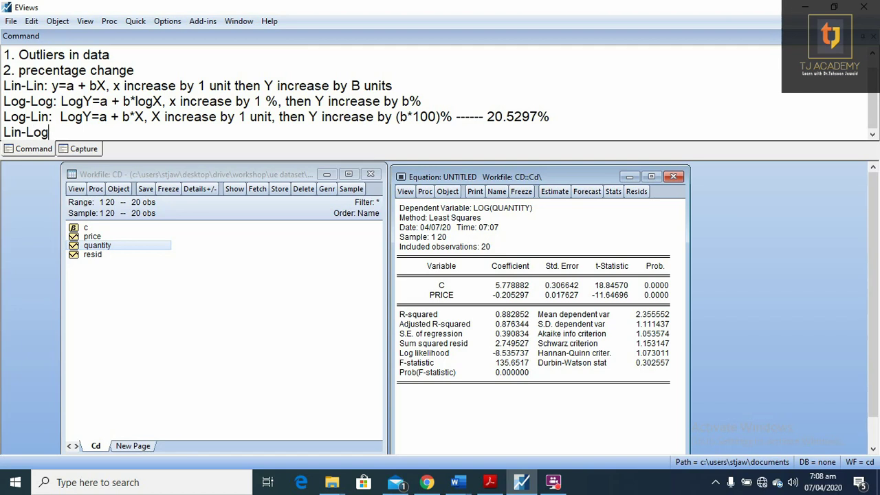
text(:)
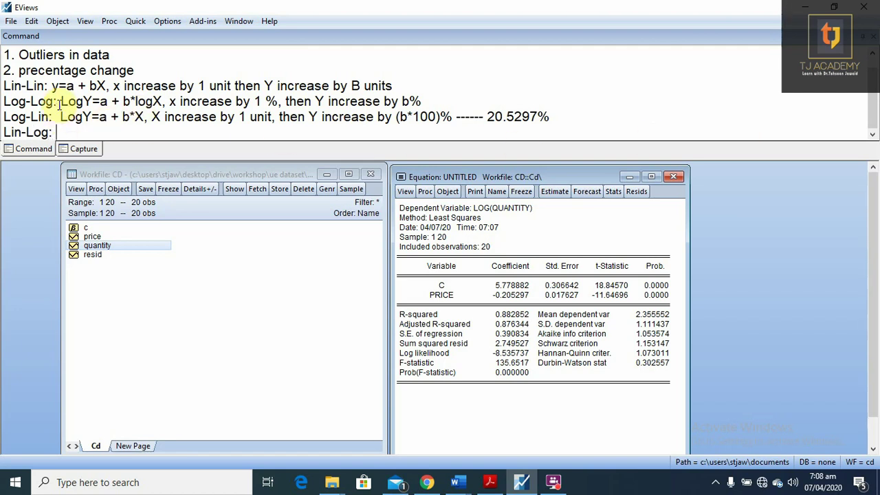
drag(60, 103, 167, 102)
key(ctrl+c)
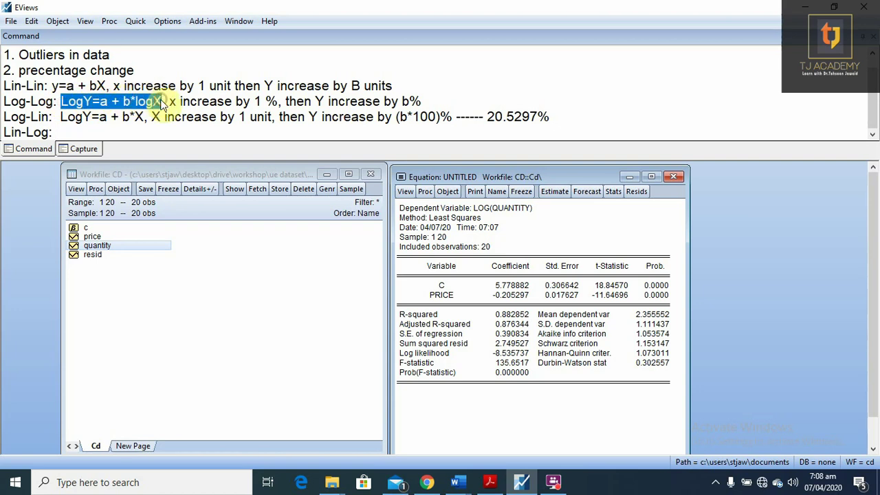
click(81, 128)
key(ctrl+v)
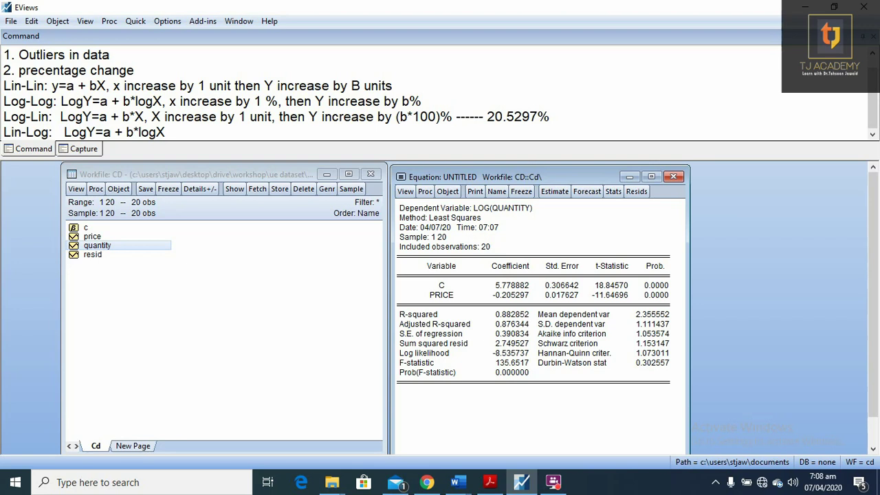
- Remove "Log" before Y in the Lin-Log formula so that it reads "Y=a + b*logX"
click(87, 131)
key(BackSpace)
key(BackSpace)
key(BackSpace)
key(BackSpace)
key(BackSpace)
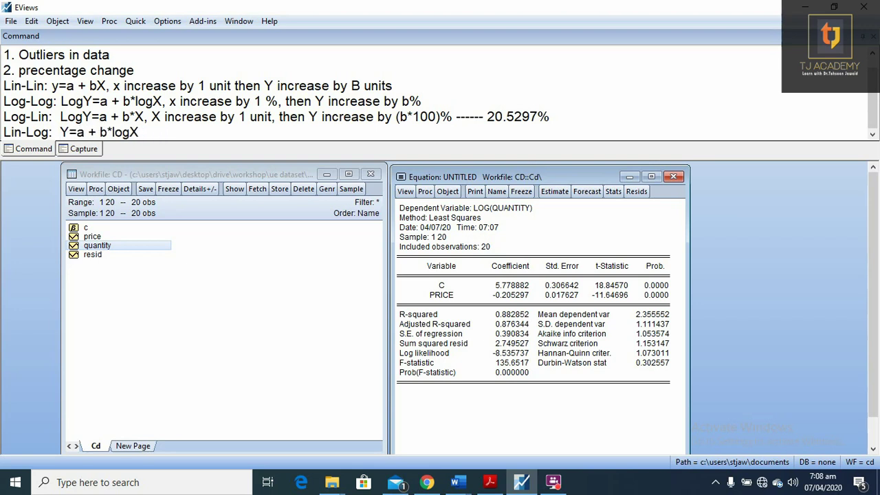
- Continue the Lin-Log line with ", X increase by 1 percent, Then Y increase by"
click(138, 132)
text(, X increase)
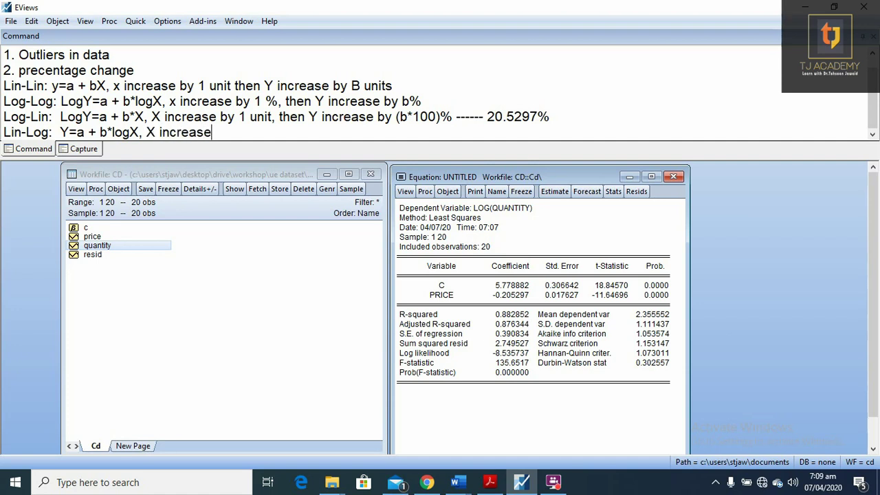
text( by 1 percent)
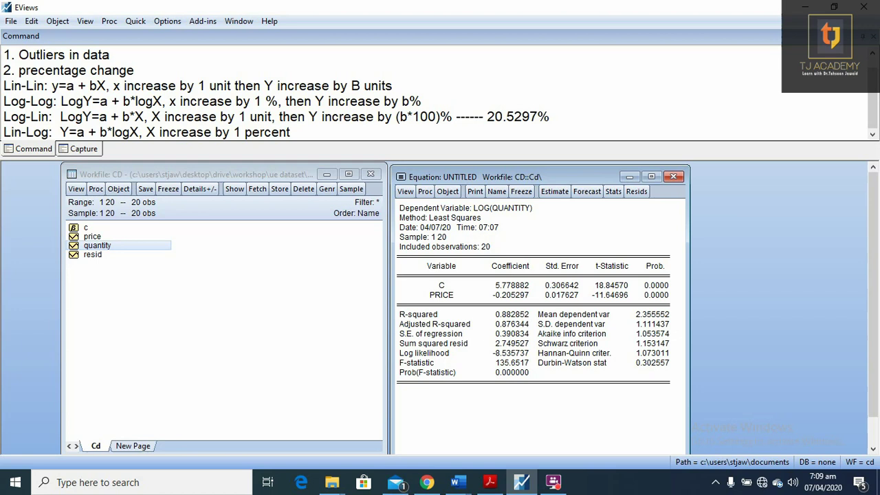
text(, Then Y increase )
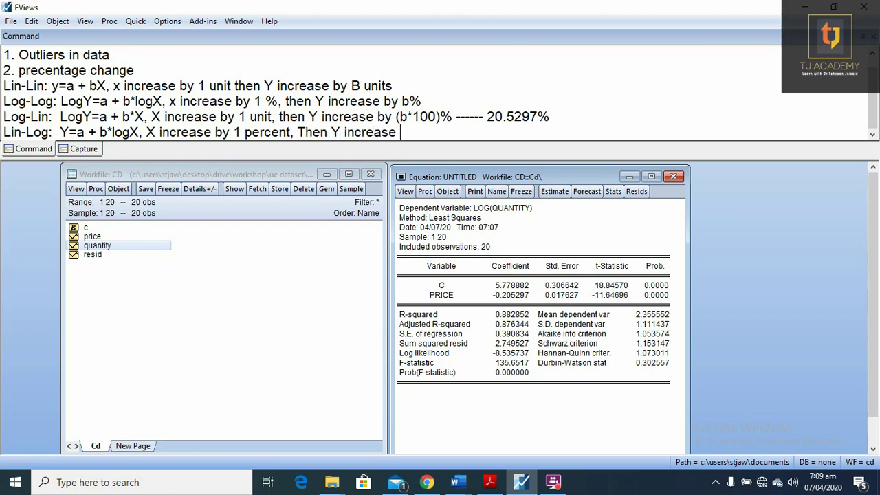
text(by )
- Complete the Lin-Log line with the expression "(b/100) units"
text(b)
text(/100))
key(Left)
key(Left)
key(Left)
key(Left)
key(Left)
key(Left)
text(()
key(Right)
key(Right)
key(Right)
key(Right)
key(Right)
key(Right)
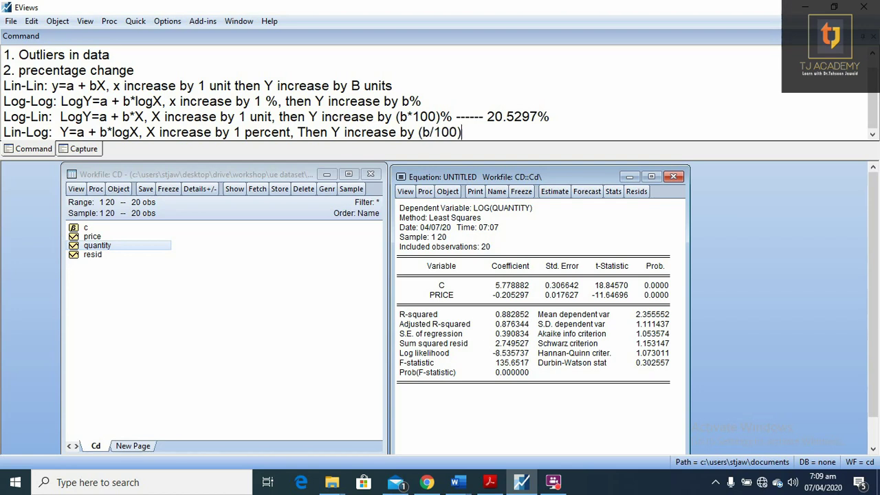
text(units)
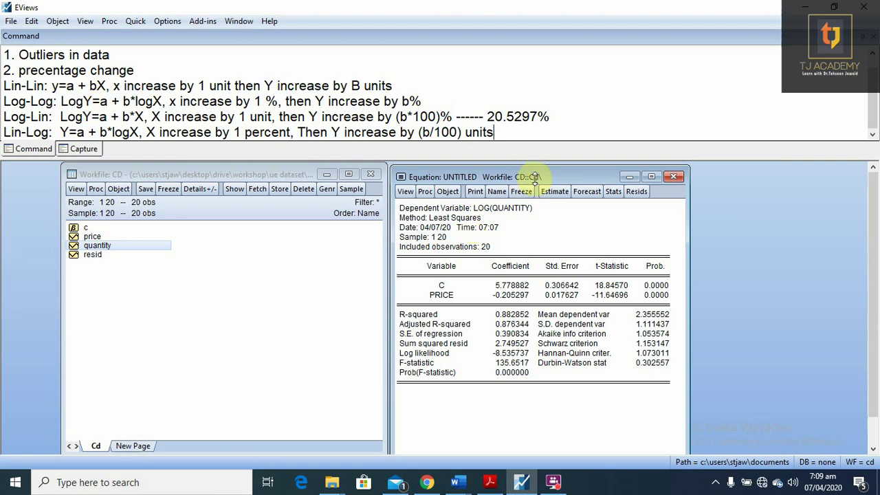
- Re-estimate the open equation by least squares with the specification "quantity c log(price)"
click(554, 191)
click(549, 282)
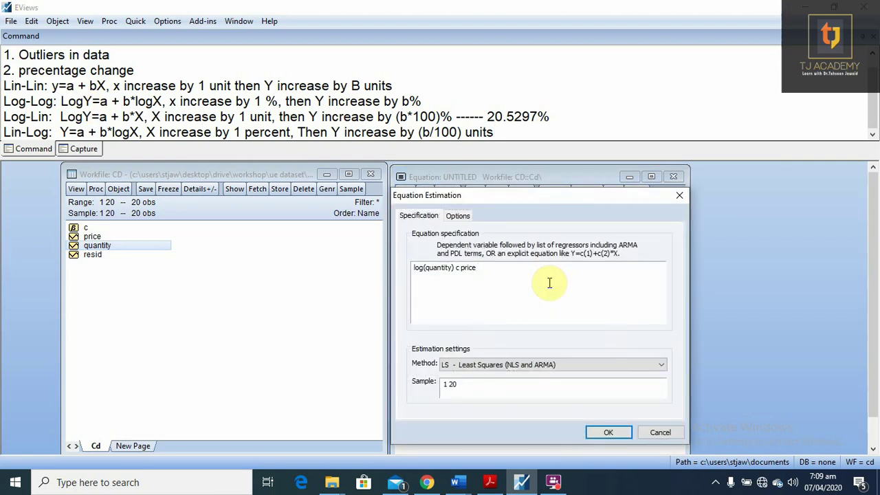
text())
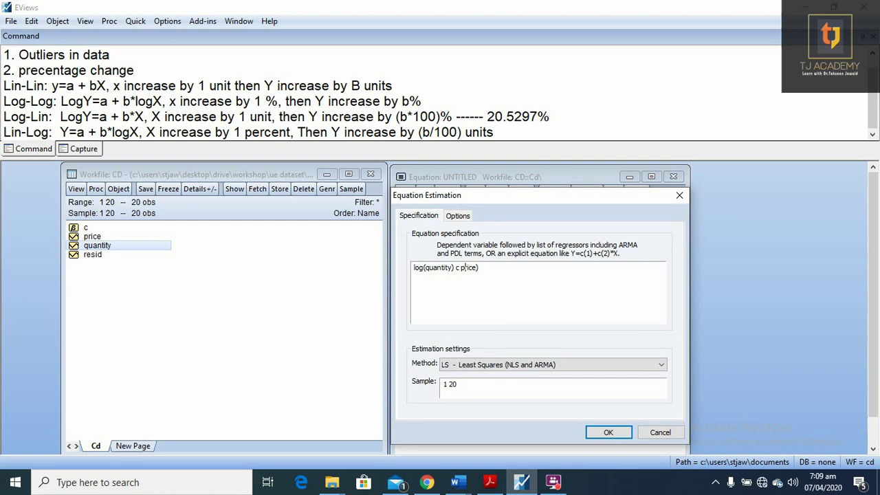
text(log(()
click(452, 267)
key(BackSpace)
click(425, 267)
key(BackSpace)
key(BackSpace)
key(BackSpace)
key(Delete)
click(606, 432)
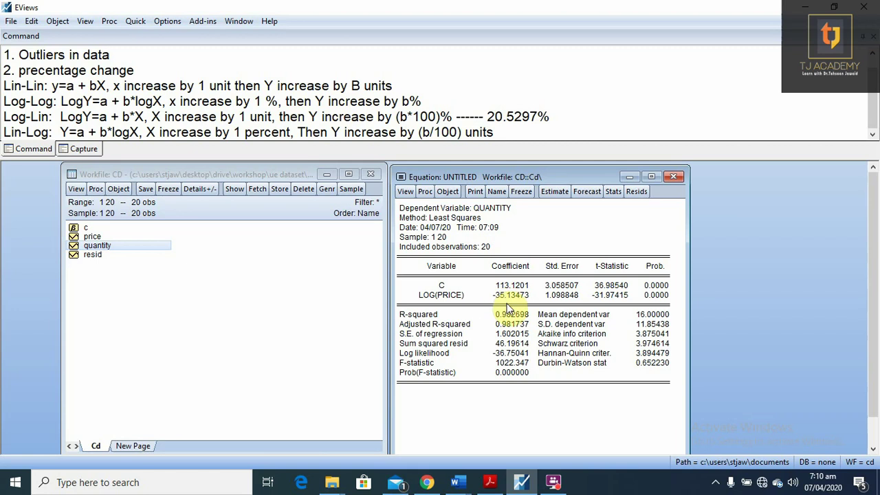
- Append the worked value "----- 0.3513473 units" to the end of the Lin-Log line and point out its b/100 term
click(506, 132)
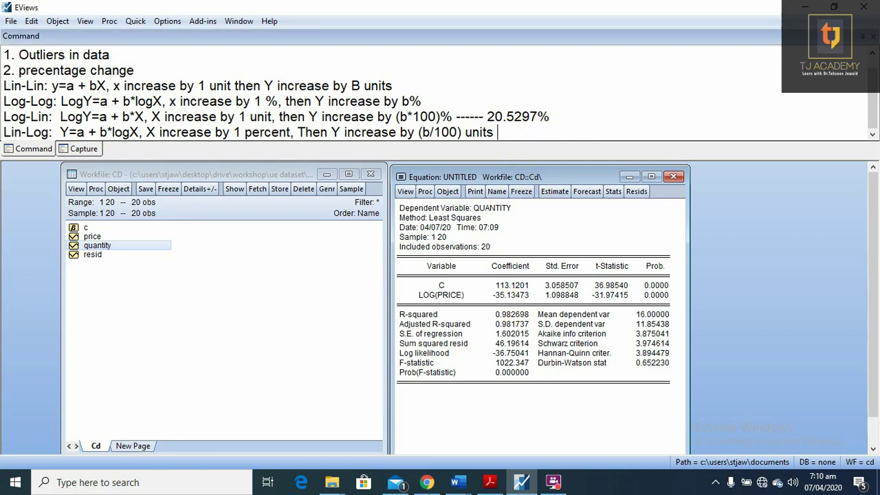
text(----- 0.35134)
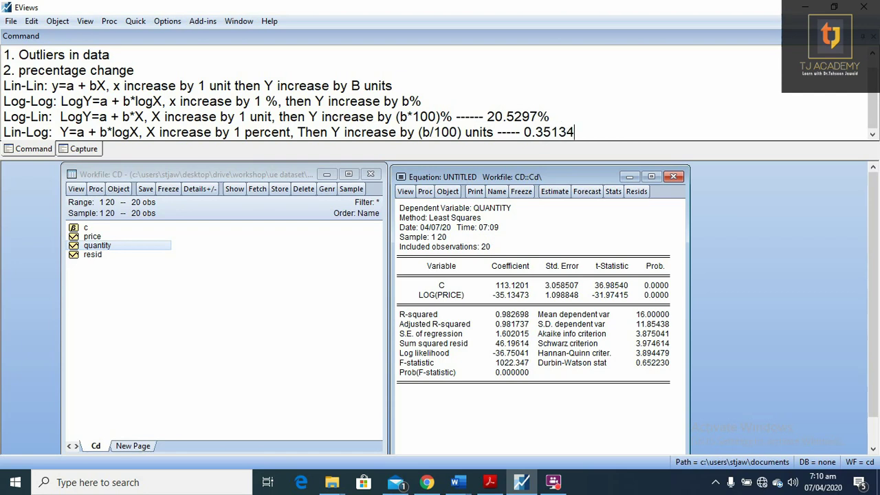
text(73 units)
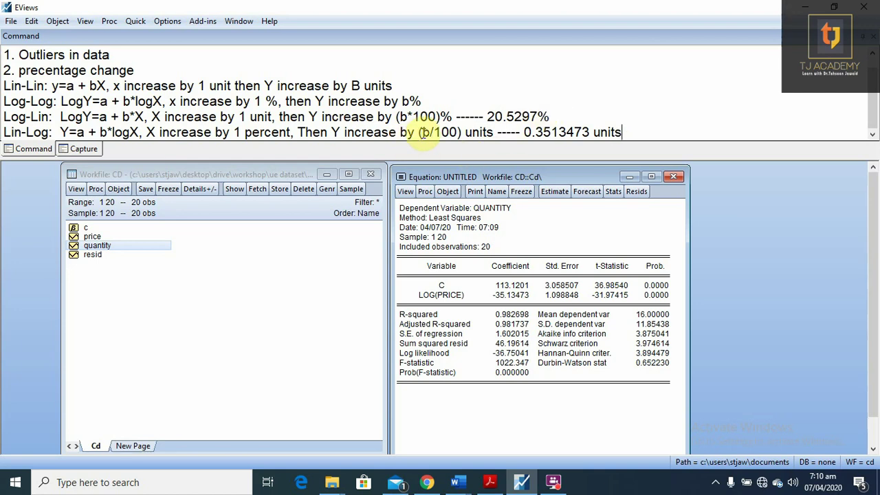
drag(421, 132, 458, 132)
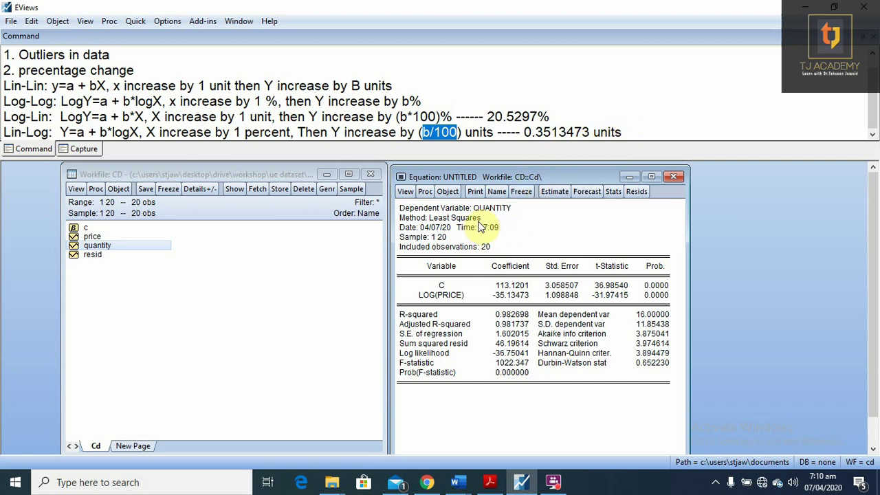
click(624, 130)
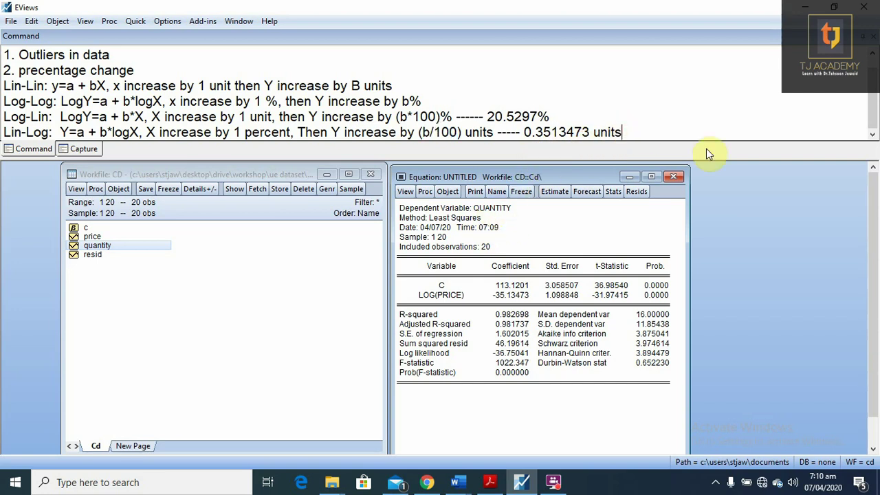